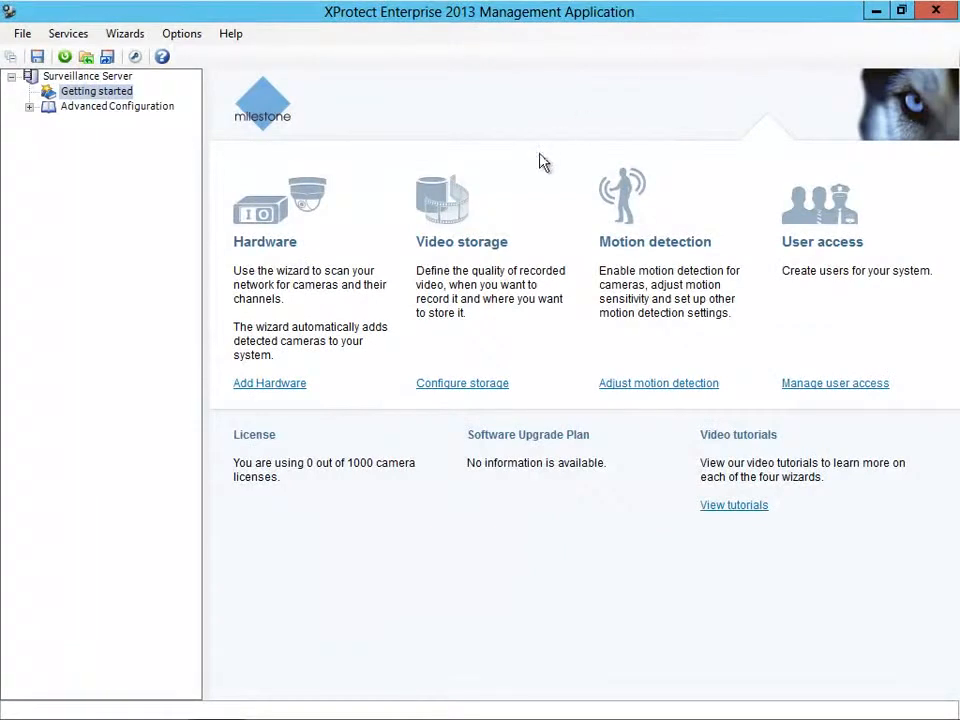
Set up an automatic hardware scan of IP range 10.100.50.15 to 10.100.50.23, leaving out the local network
{"action": "left_click", "coordinate": [297, 390]}
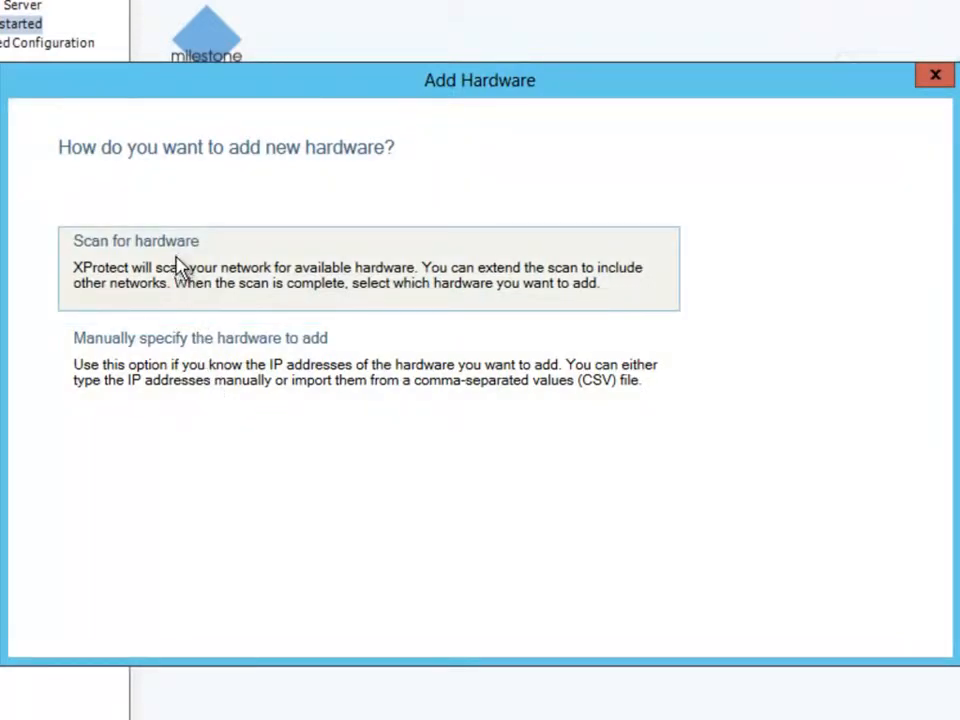
{"action": "left_click", "coordinate": [178, 265]}
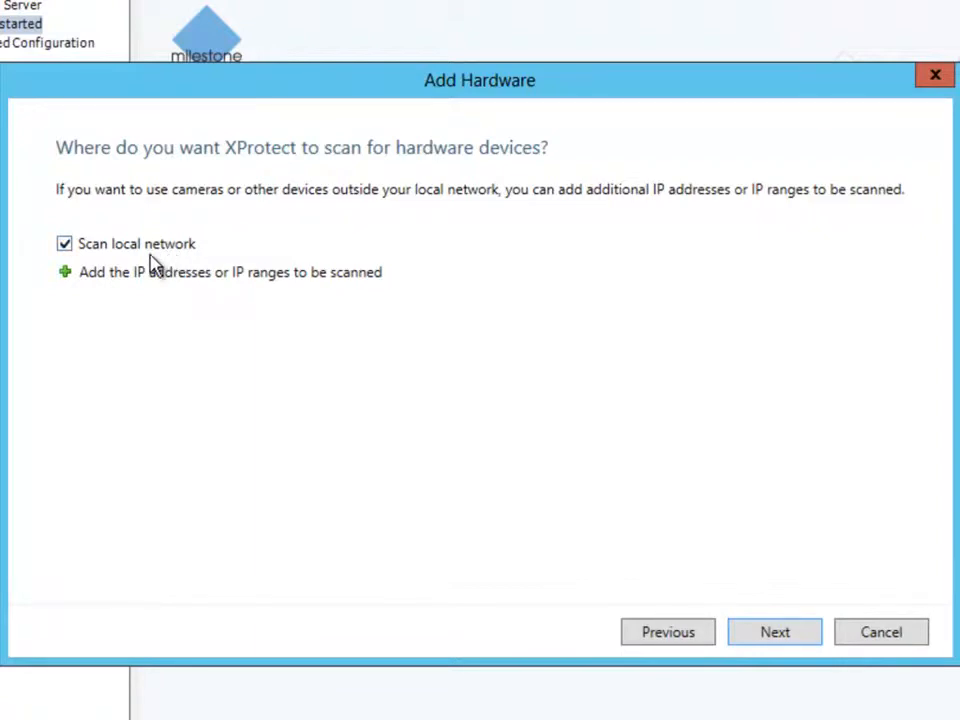
{"action": "left_click", "coordinate": [67, 281]}
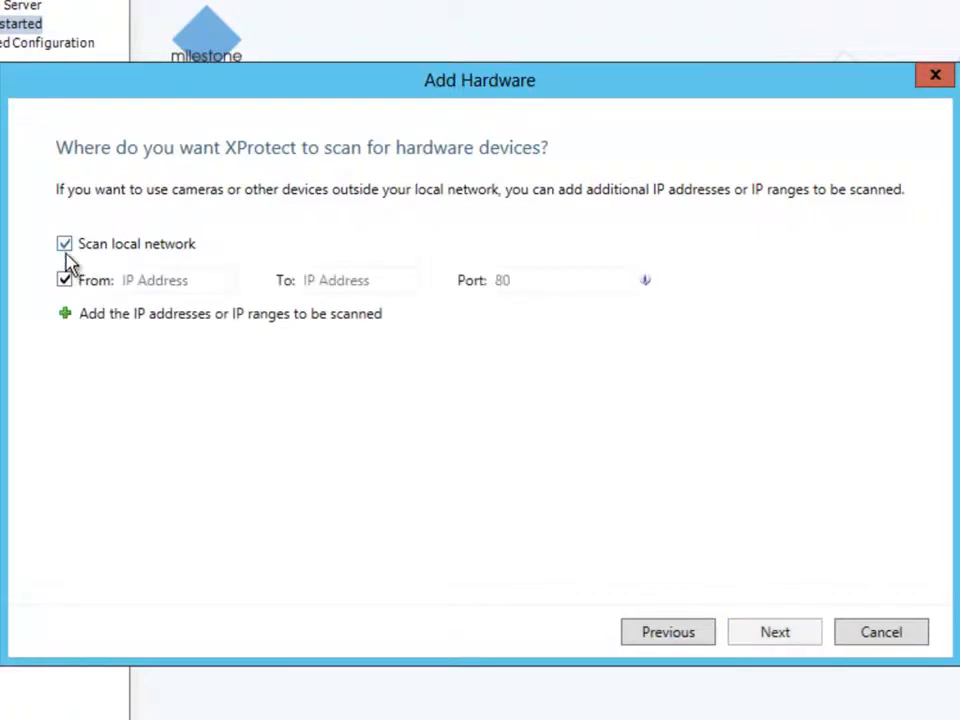
{"action": "left_click", "coordinate": [64, 246]}
{"action": "left_click", "coordinate": [154, 281]}
{"action": "type", "text": "10.100.50.15"}
{"action": "left_click", "coordinate": [375, 284]}
{"action": "type", "text": "10.100.50.23"}
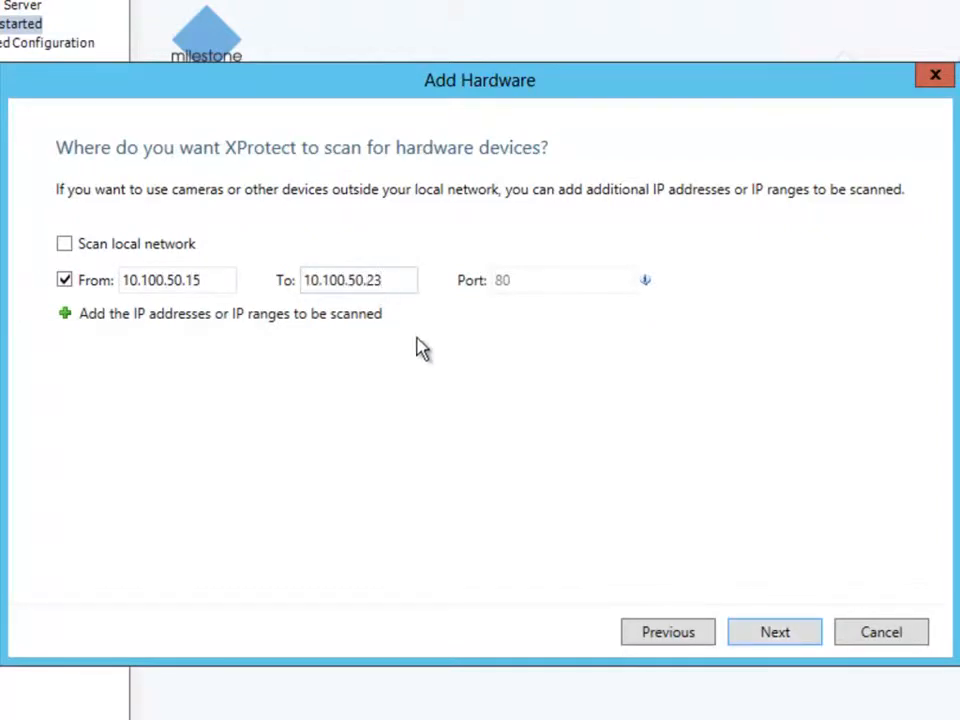
Scan the range for hardware from all manufacturers and add every detected device to the system
{"action": "left_click", "coordinate": [766, 632]}
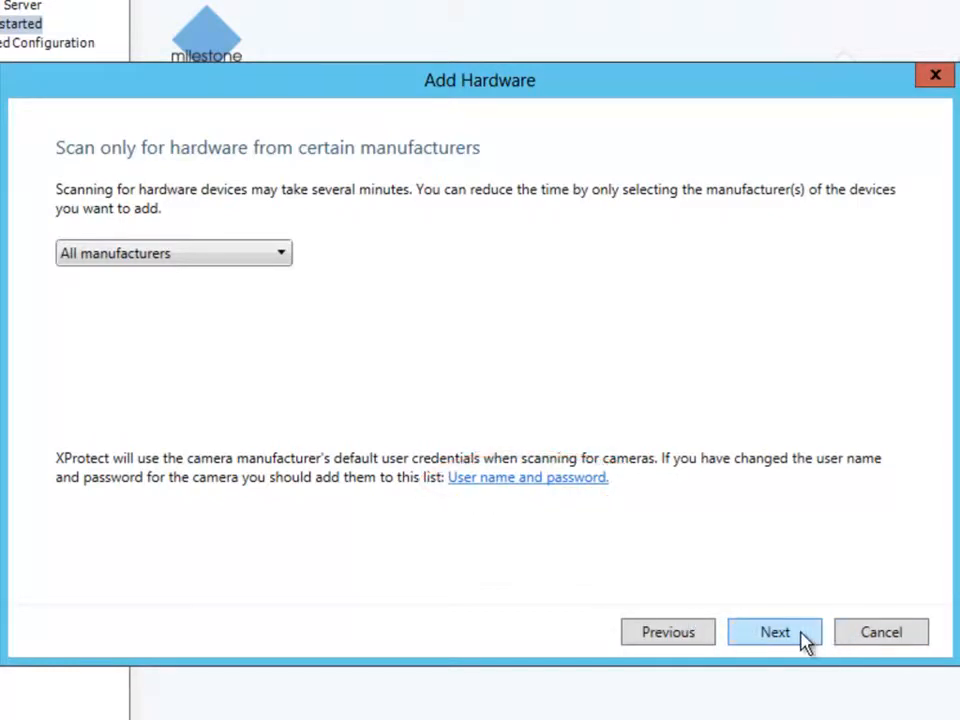
{"action": "left_click", "coordinate": [776, 632]}
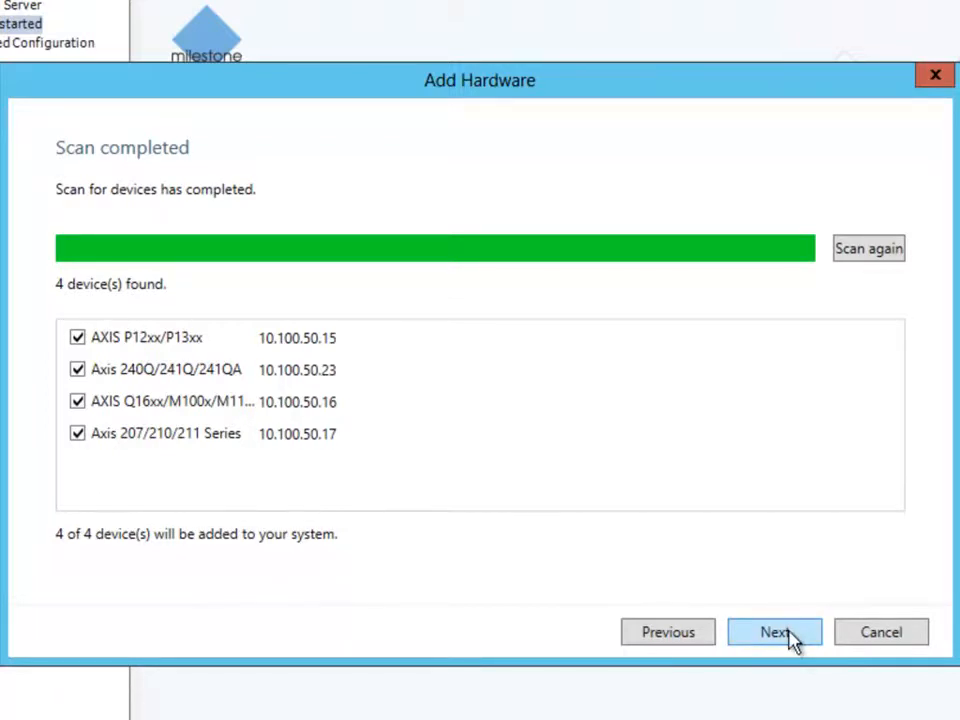
{"action": "left_click", "coordinate": [790, 636]}
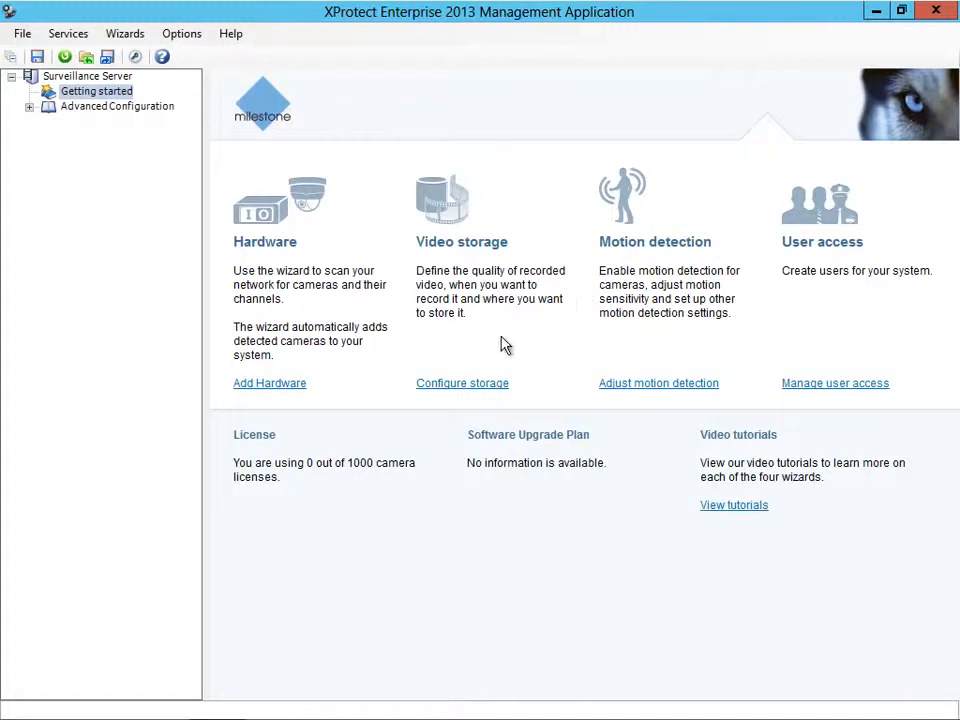
Start configuring video storage, preview Camera 7 under Hardware Device 4, and accept the default online schedules
{"action": "left_click", "coordinate": [478, 386]}
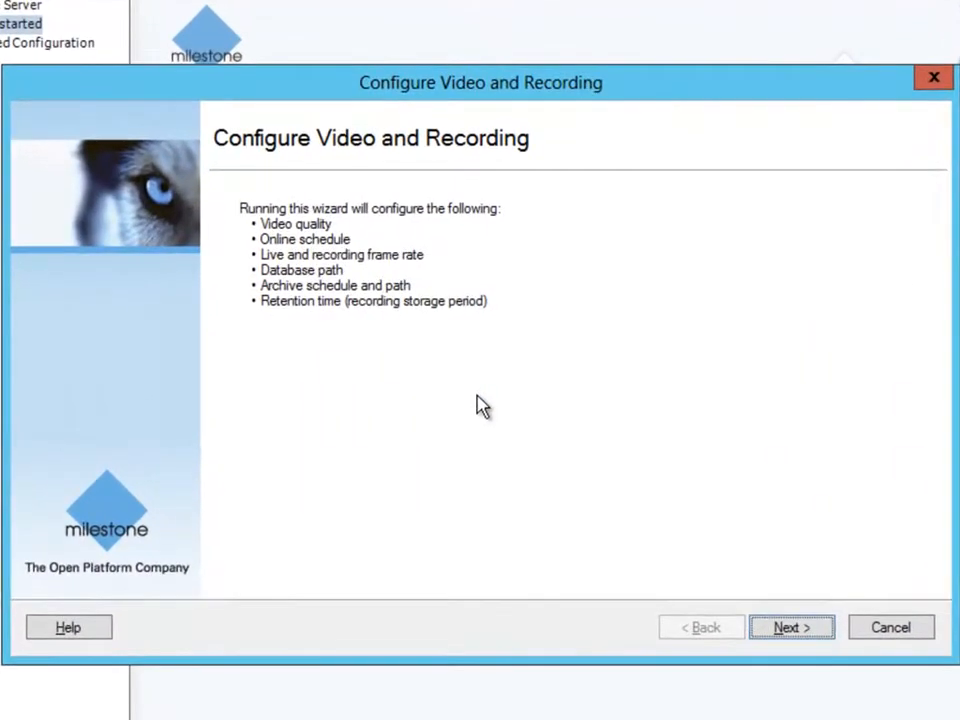
{"action": "left_click", "coordinate": [791, 628]}
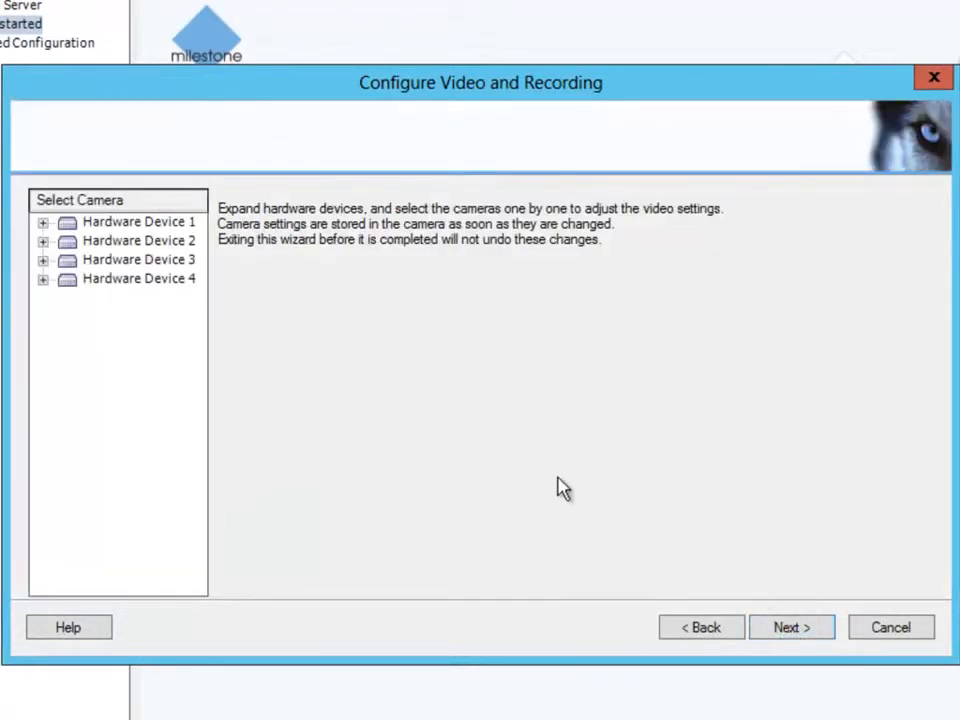
{"action": "left_click", "coordinate": [43, 281]}
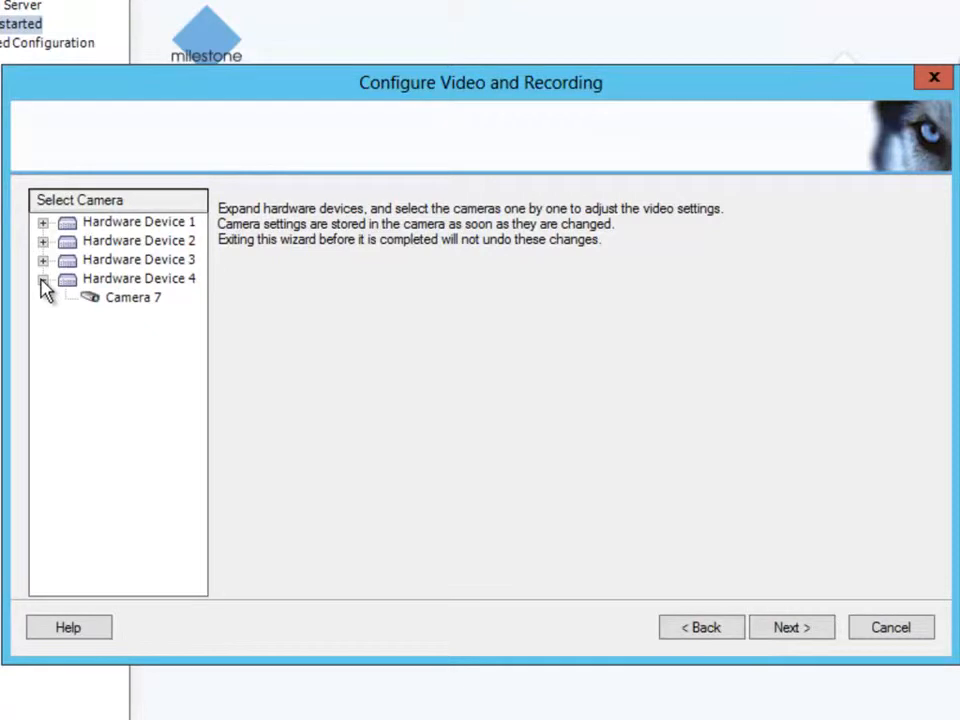
{"action": "left_click", "coordinate": [114, 298]}
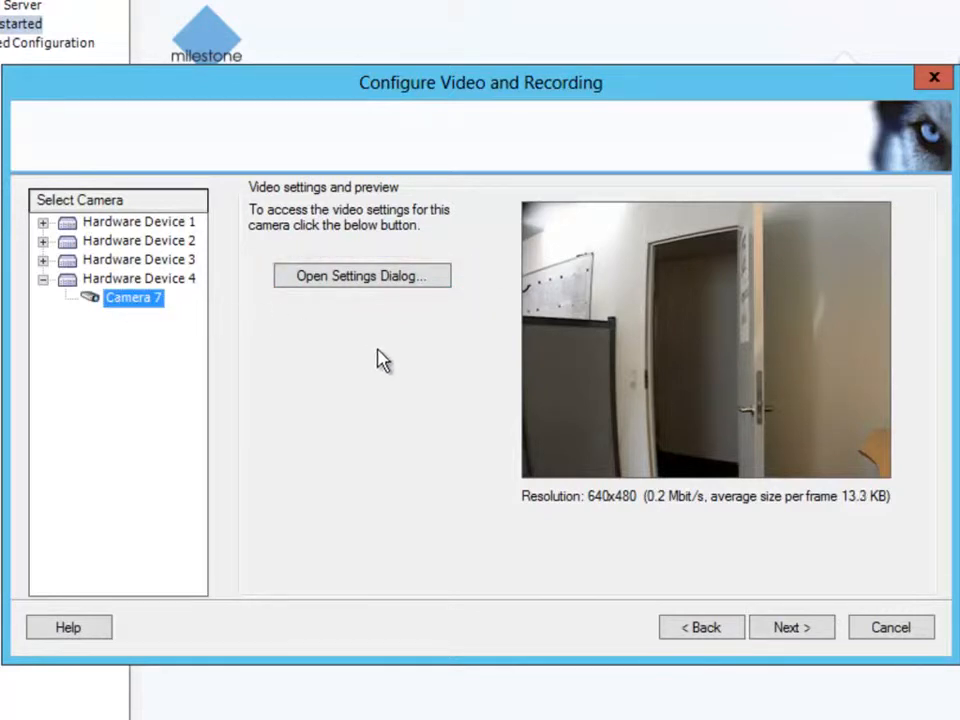
{"action": "left_click", "coordinate": [783, 637]}
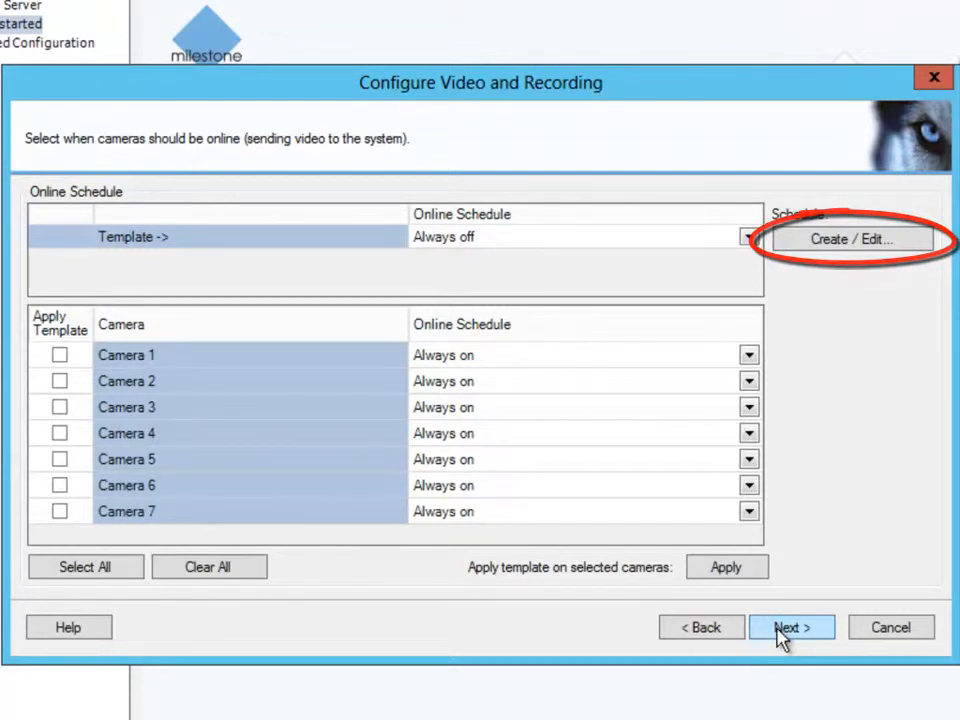
{"action": "left_click", "coordinate": [785, 630]}
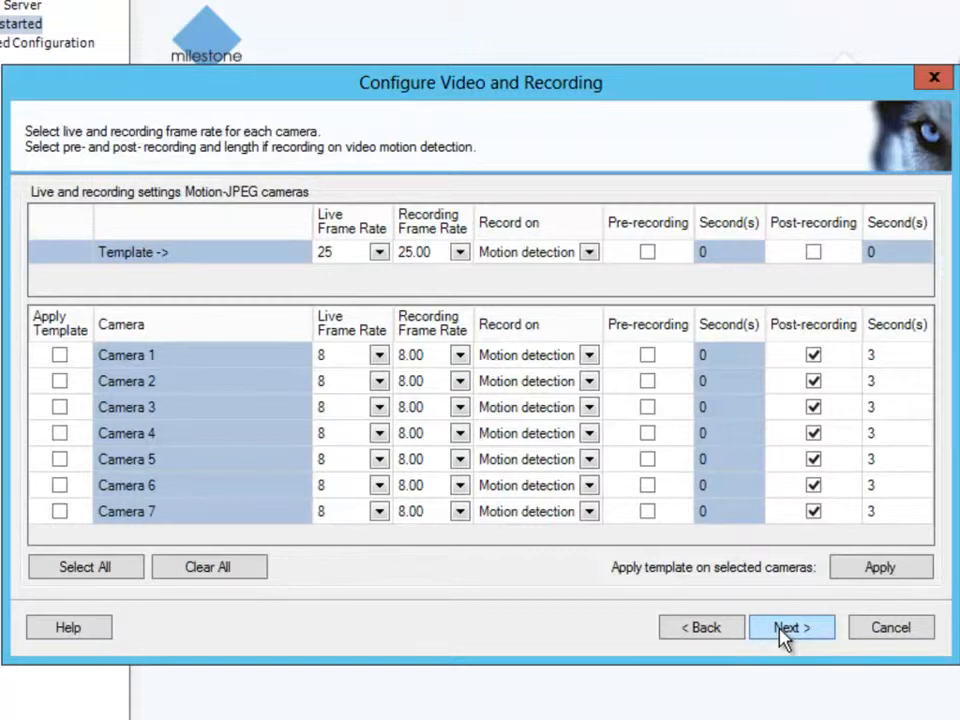
Set both the live and the recording frame rate in the template row to 15
{"action": "left_click", "coordinate": [458, 256]}
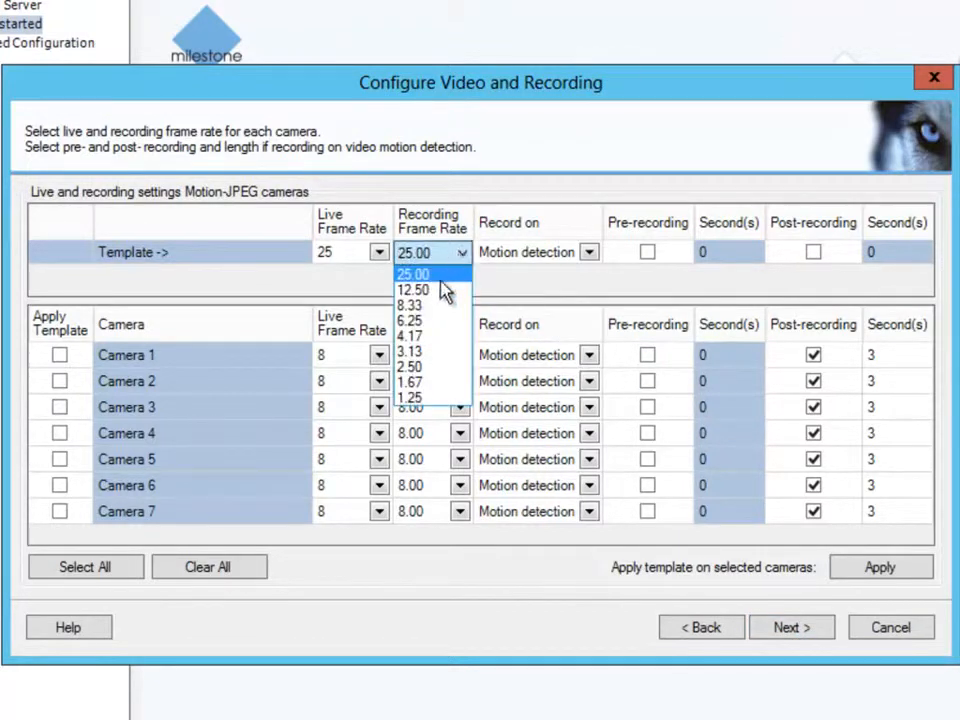
{"action": "left_click", "coordinate": [430, 296]}
{"action": "left_click", "coordinate": [381, 253]}
{"action": "left_click", "coordinate": [381, 253]}
{"action": "left_click", "coordinate": [358, 321]}
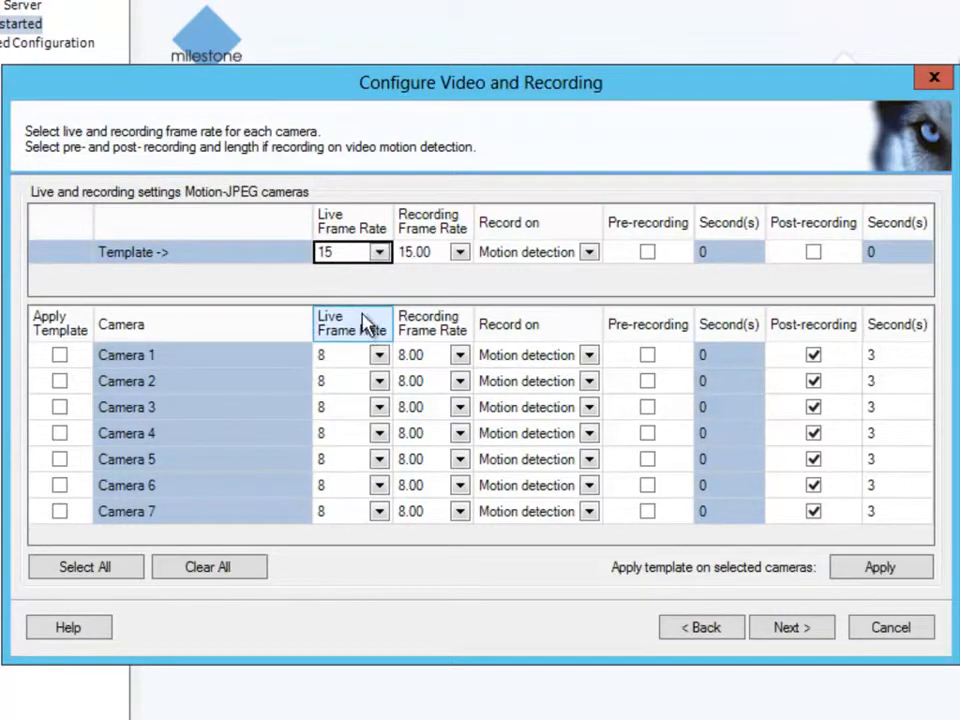
Enable pre-recording and post-recording in the template row, each with a length of 3 seconds
{"action": "left_click", "coordinate": [726, 252]}
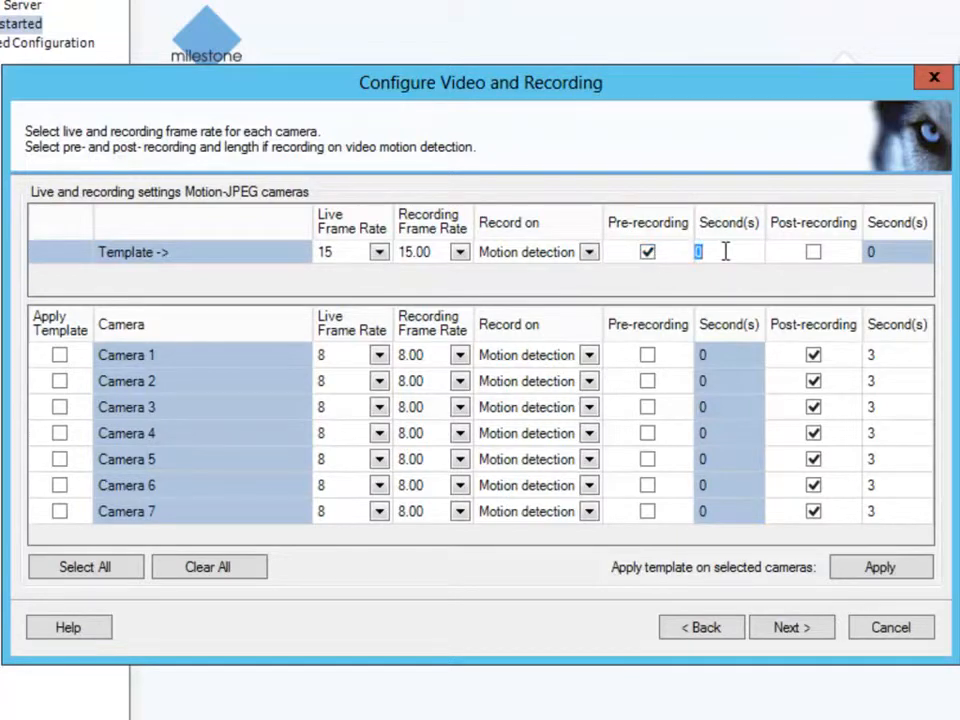
{"action": "left_click", "coordinate": [813, 252]}
{"action": "left_click", "coordinate": [883, 250]}
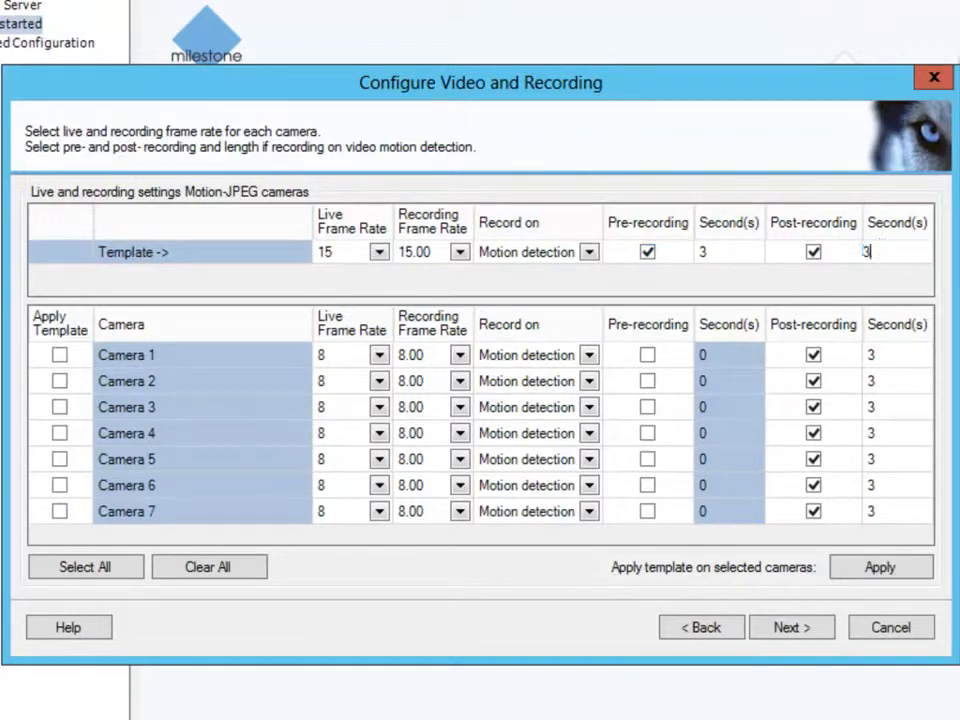
Apply the recording template to all cameras and accept the default drive selection and archiving schedule
{"action": "left_click", "coordinate": [129, 570]}
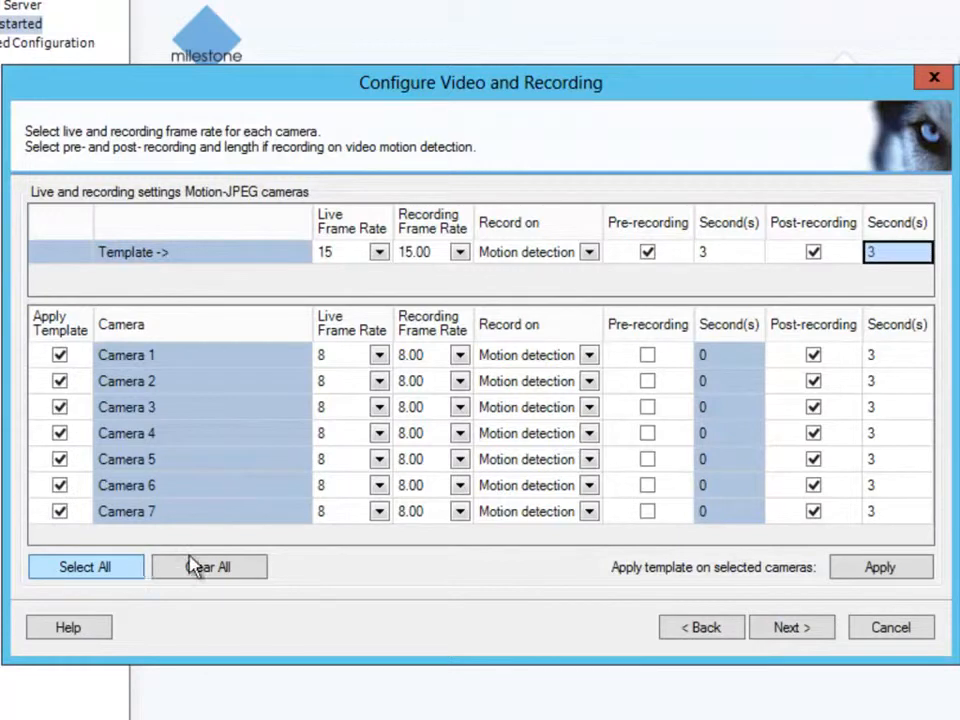
{"action": "left_click", "coordinate": [846, 570]}
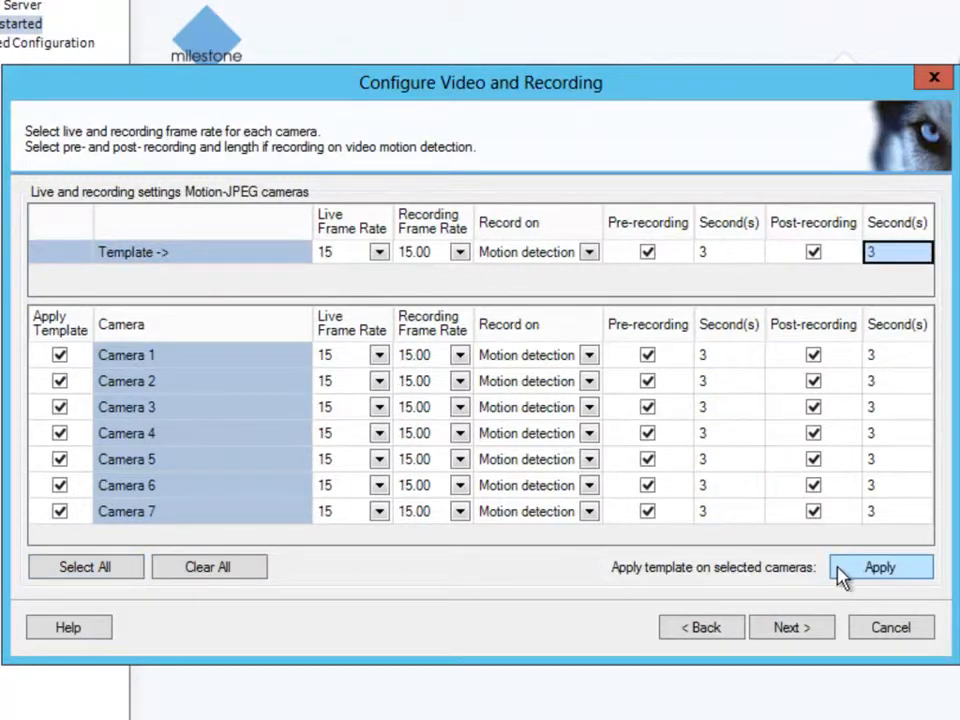
{"action": "left_click", "coordinate": [797, 628]}
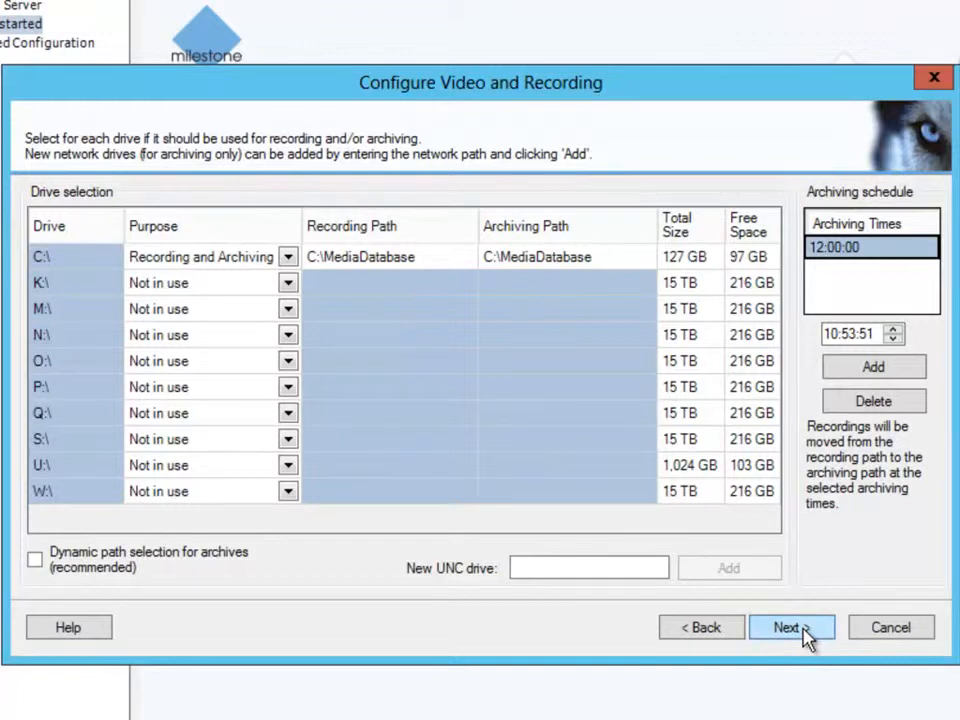
{"action": "left_click", "coordinate": [800, 628]}
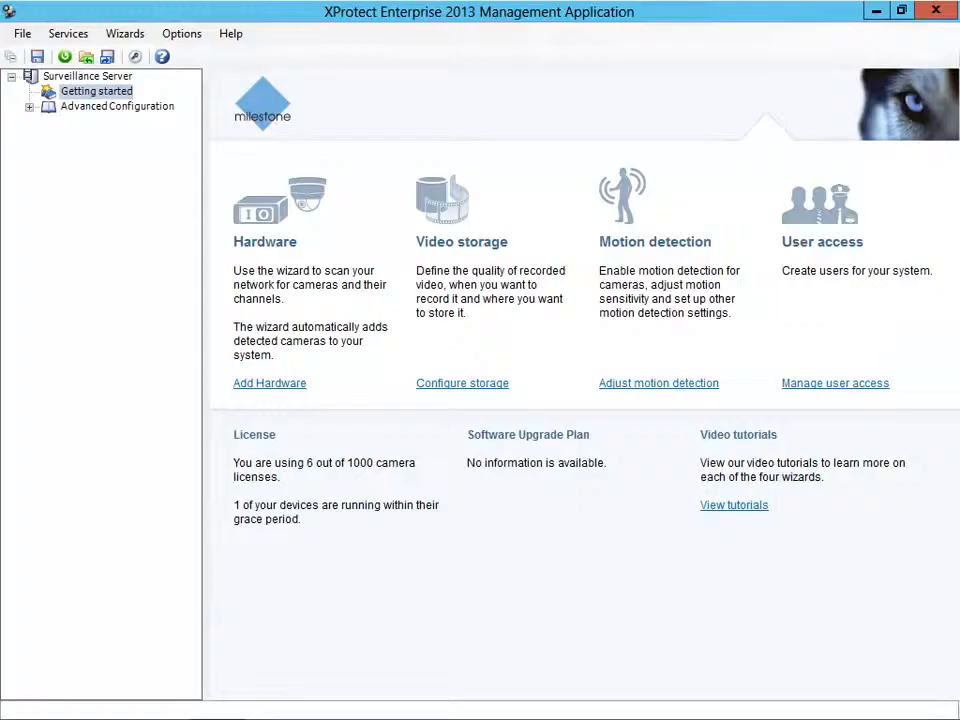
Start adjusting motion detection and exclude the upper half and the lower strip of Camera 8's image
{"action": "left_click", "coordinate": [652, 387]}
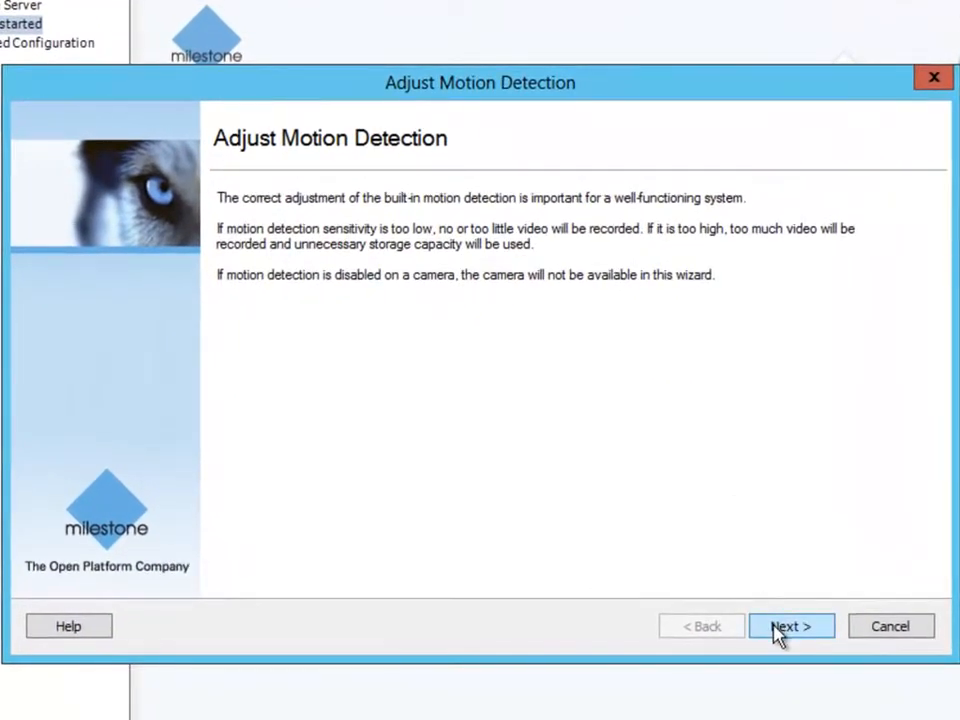
{"action": "left_click", "coordinate": [777, 632]}
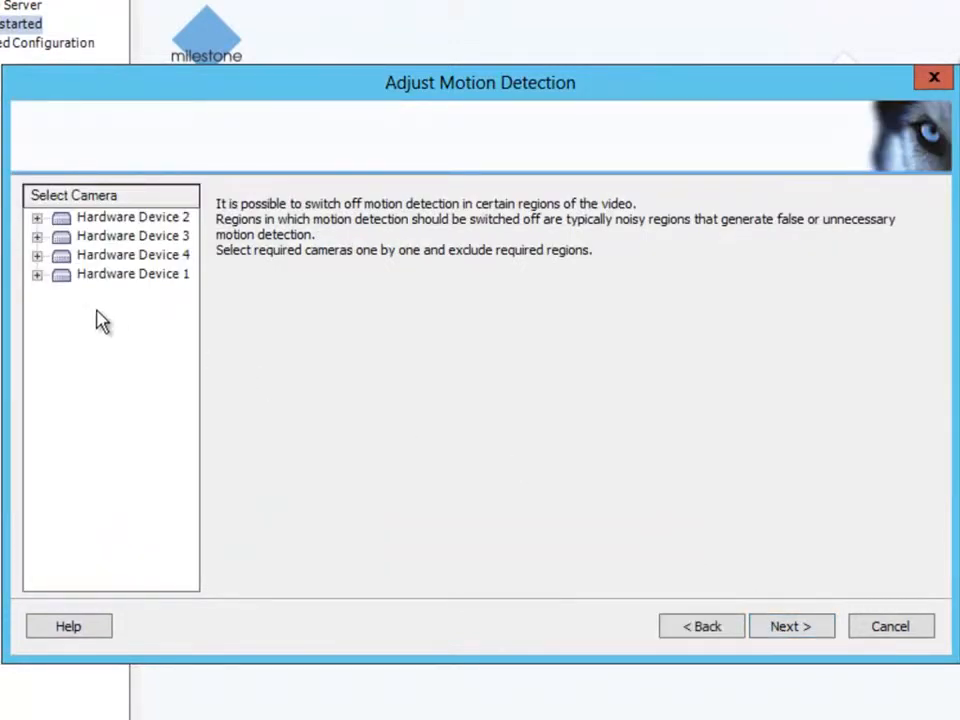
{"action": "left_click", "coordinate": [37, 275]}
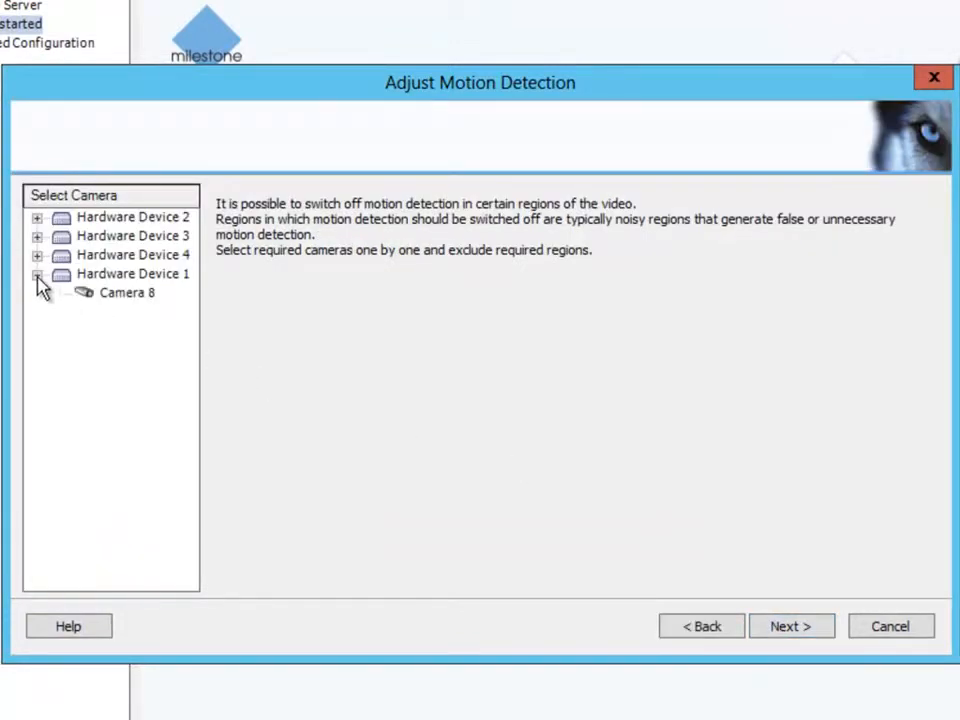
{"action": "left_click", "coordinate": [110, 293]}
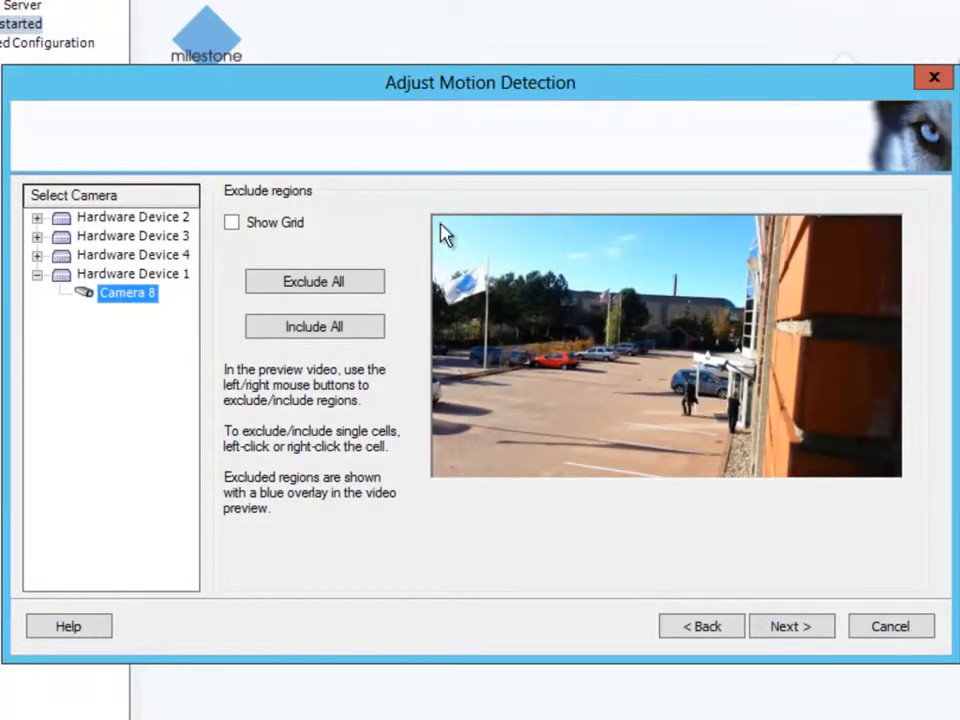
{"action": "left_click_drag", "start_coordinate": [435, 220], "coordinate": [907, 360]}
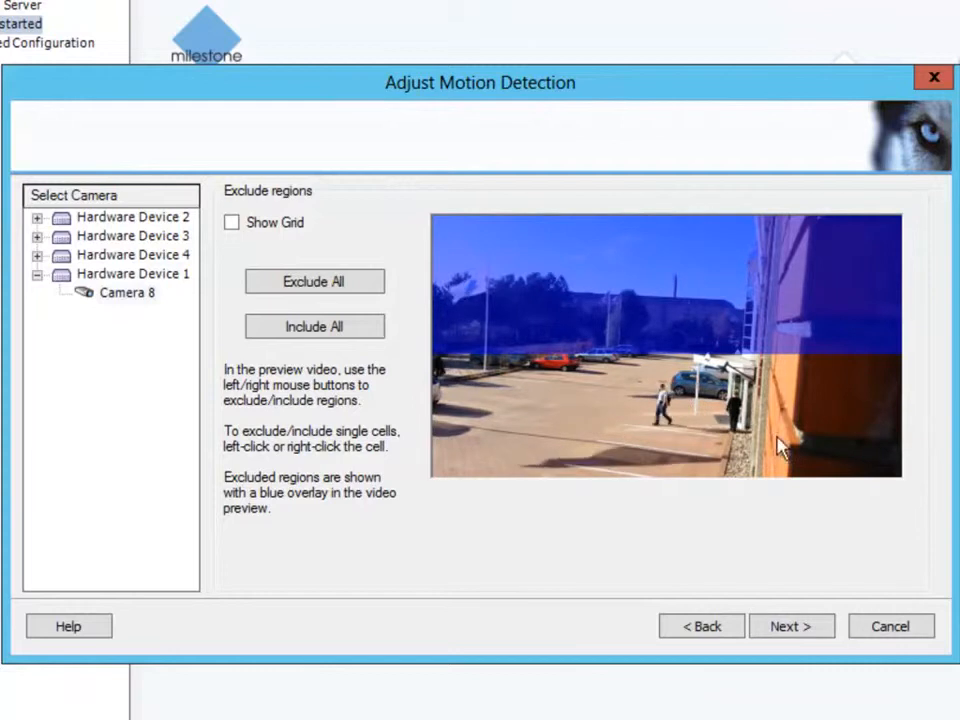
{"action": "left_click_drag", "start_coordinate": [888, 440], "coordinate": [422, 486]}
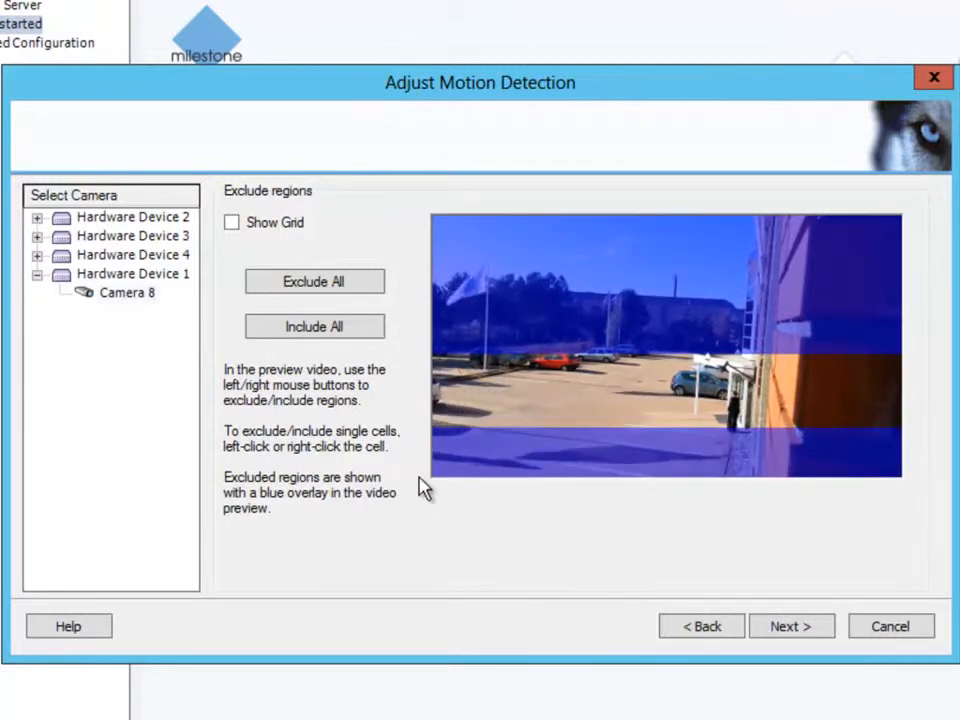
Lower Camera 8's motion detection sensitivity to 11 and raise its motion threshold slightly
{"action": "left_click", "coordinate": [790, 628]}
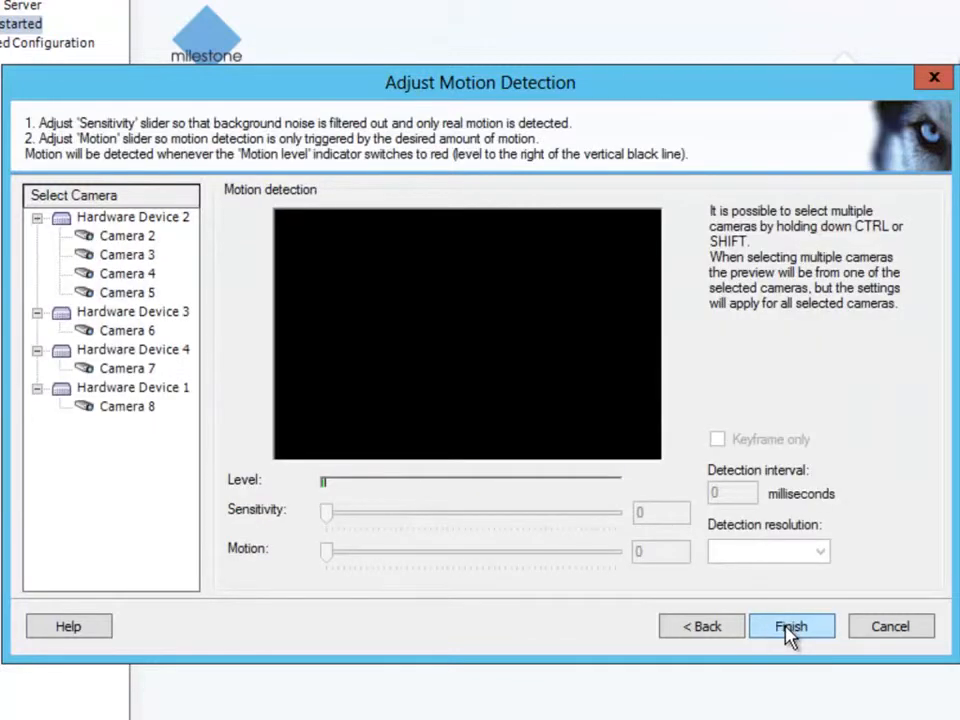
{"action": "left_click", "coordinate": [127, 408]}
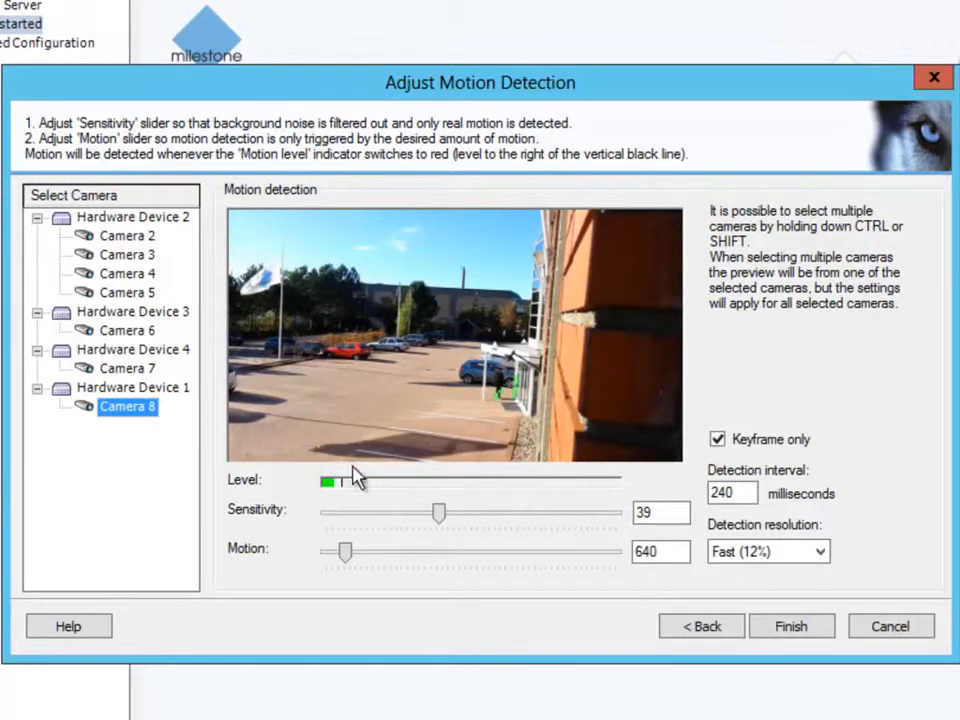
{"action": "left_click_drag", "start_coordinate": [445, 518], "coordinate": [377, 523]}
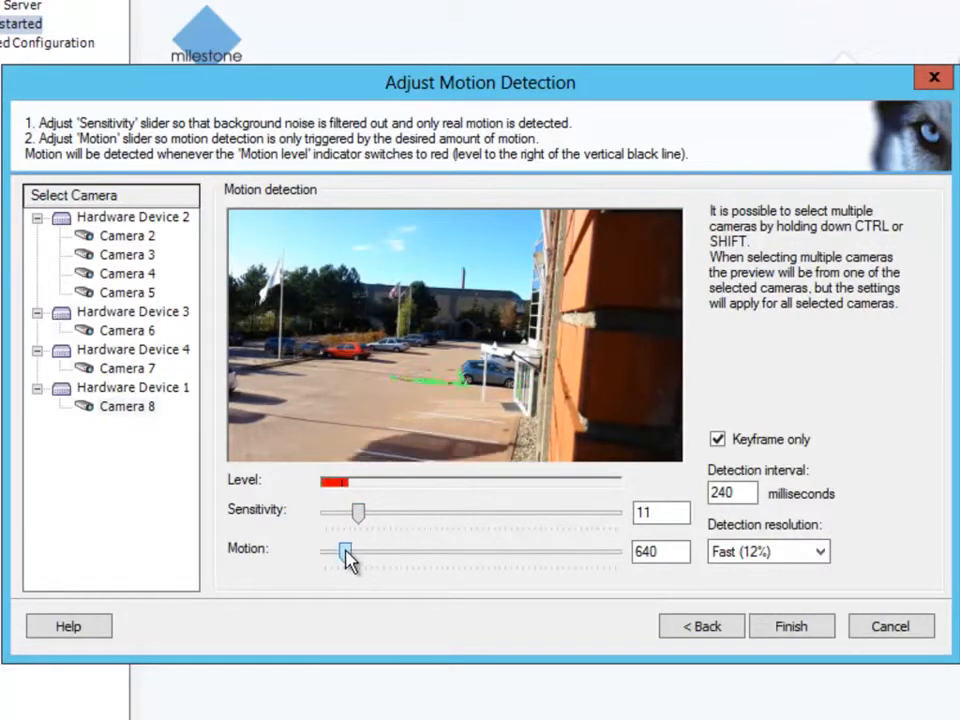
{"action": "left_click_drag", "start_coordinate": [345, 557], "coordinate": [369, 557]}
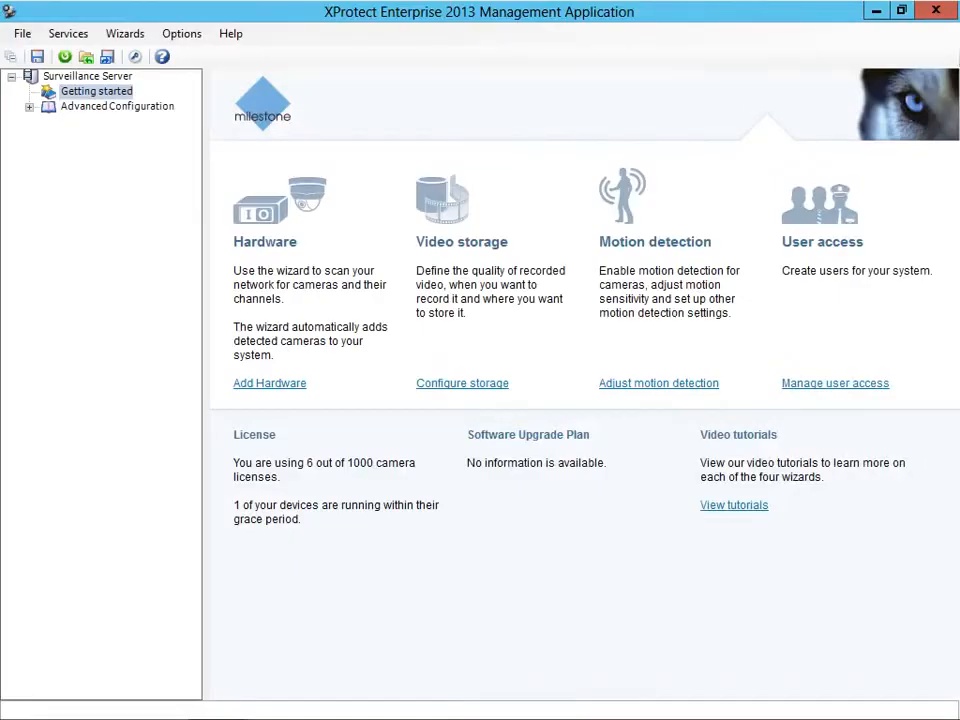
Start adding new users and create a basic user named Guard, entering and repeating the account password
{"action": "left_click", "coordinate": [835, 392]}
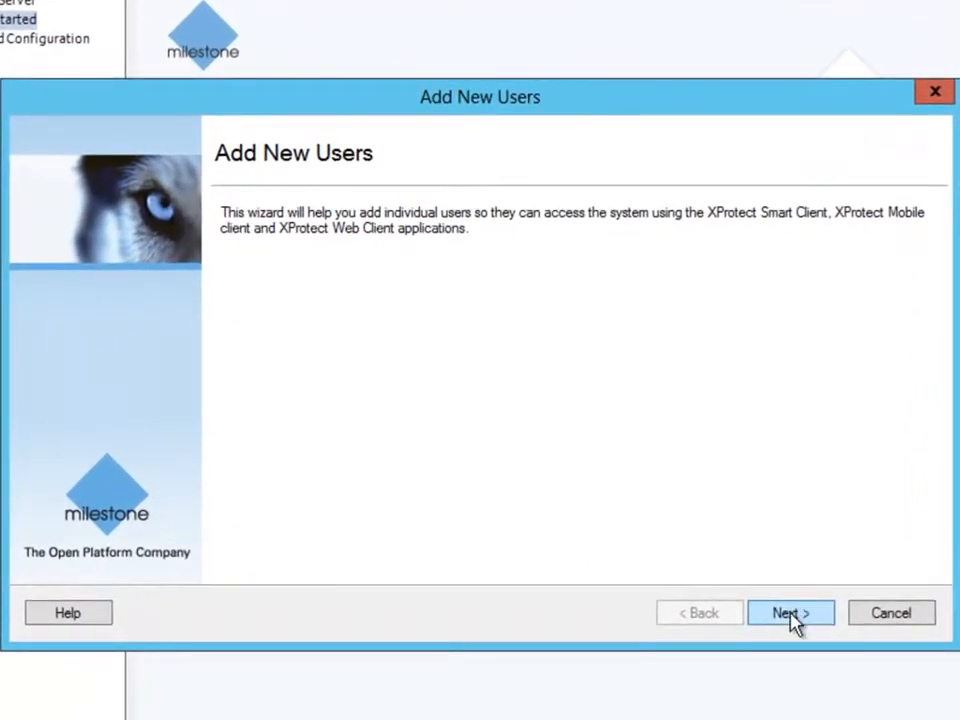
{"action": "left_click", "coordinate": [788, 614]}
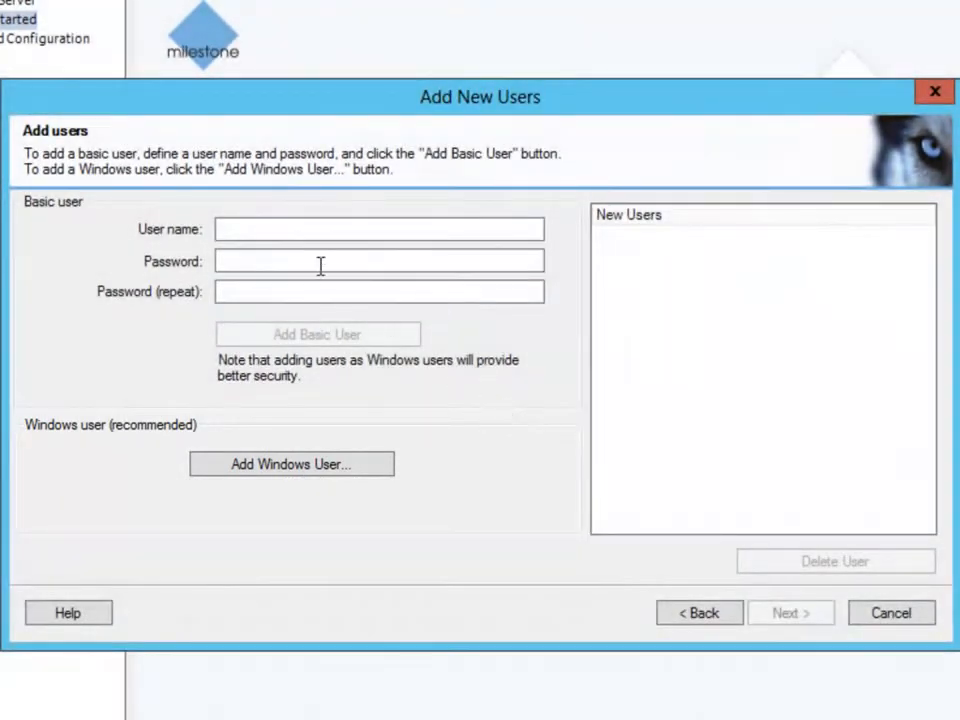
{"action": "left_click", "coordinate": [294, 229]}
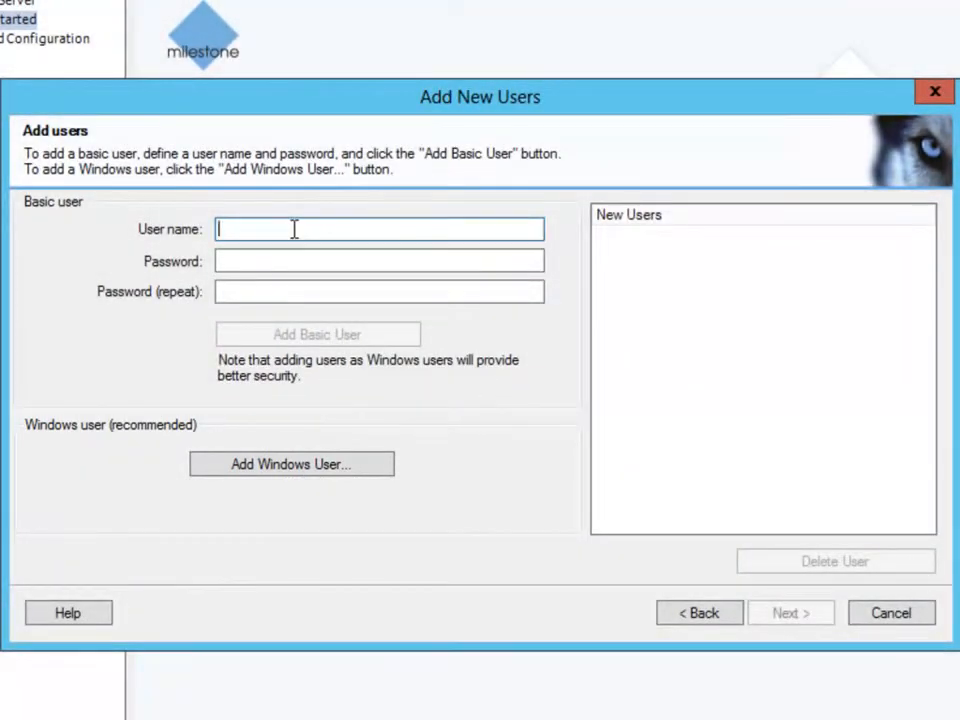
{"action": "type", "text": "Guard"}
{"action": "left_click", "coordinate": [243, 258]}
{"action": "type", "text": "••••"}
{"action": "left_click", "coordinate": [223, 292]}
{"action": "type", "text": "••••"}
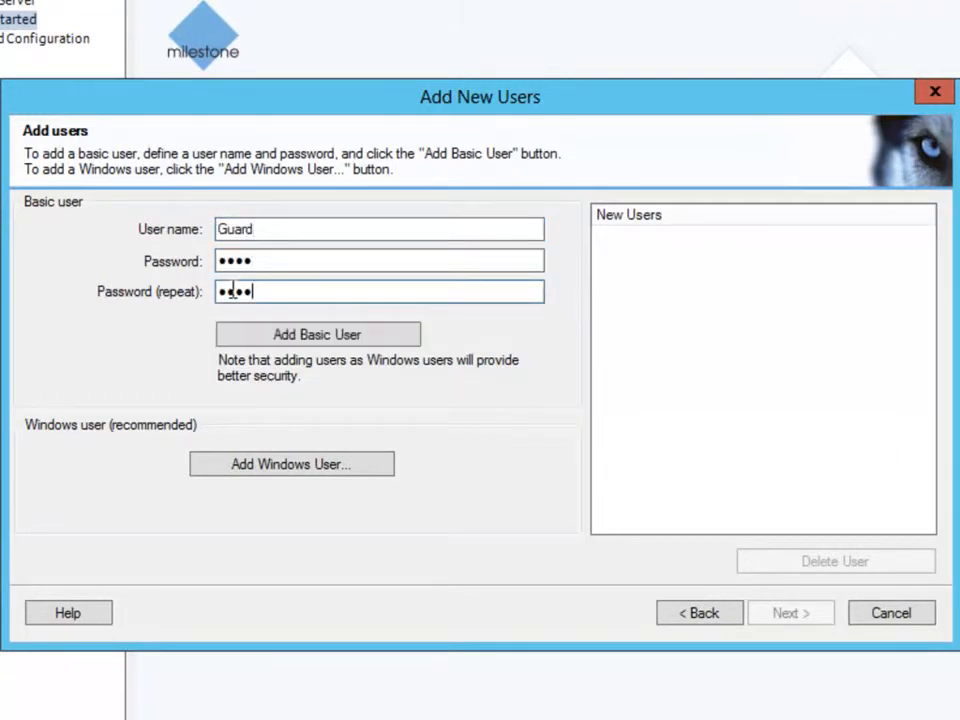
{"action": "left_click", "coordinate": [300, 336]}
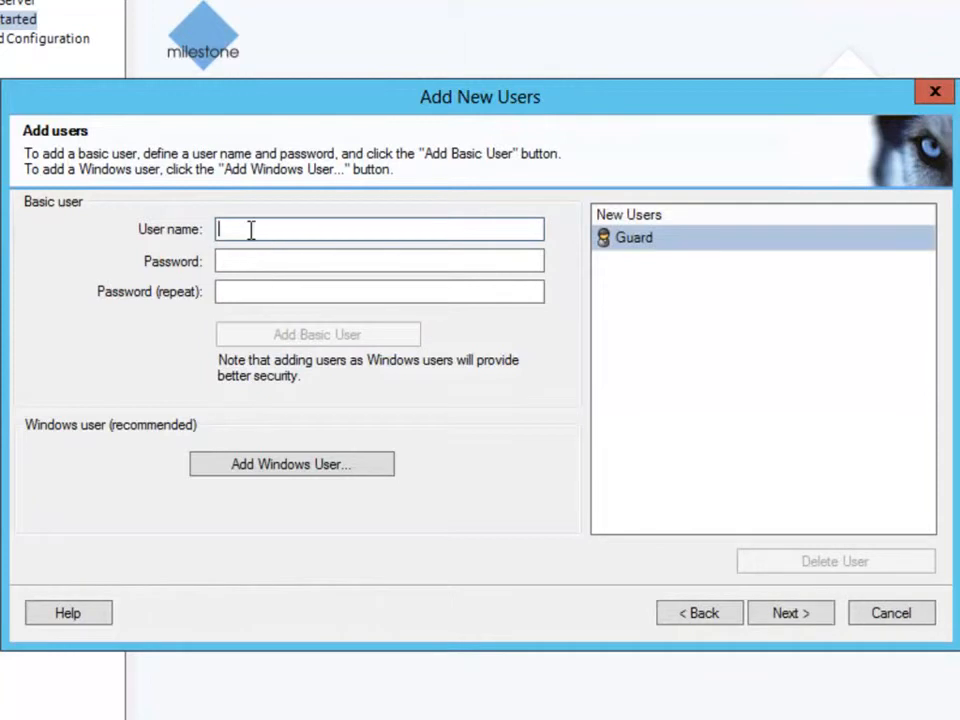
Add a second basic user named Operator, enter and repeat the account password, and finish the user setup
{"action": "left_click", "coordinate": [268, 261]}
{"action": "type", "text": "•••"}
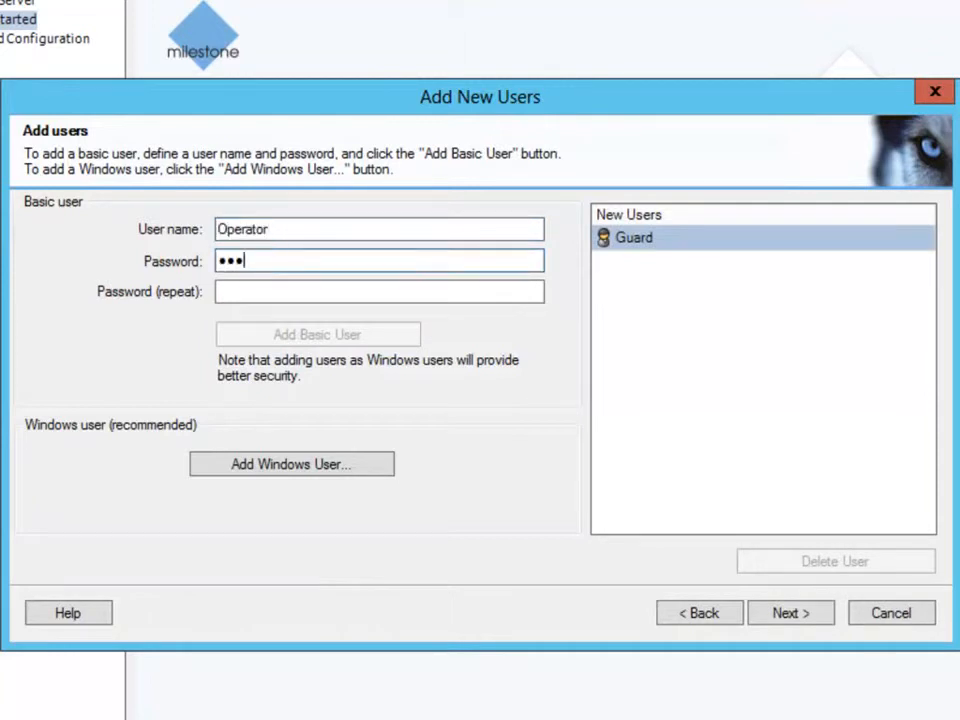
{"action": "type", "text": "•"}
{"action": "key", "text": "Tab"}
{"action": "type", "text": "••••"}
{"action": "left_click", "coordinate": [394, 343]}
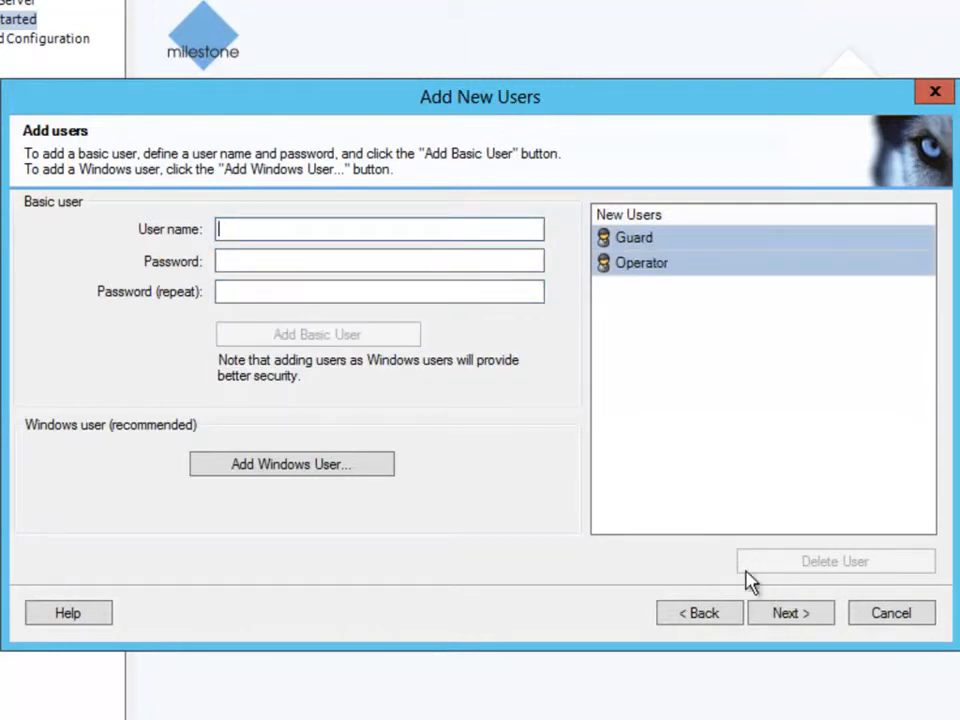
{"action": "left_click", "coordinate": [778, 618]}
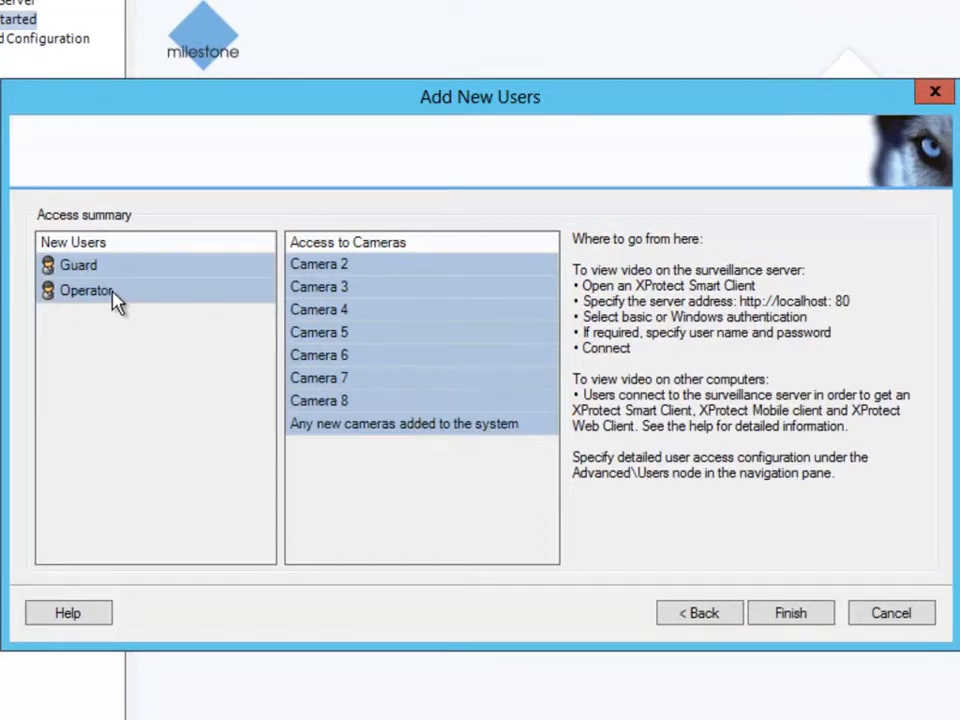
{"action": "left_click", "coordinate": [790, 613]}
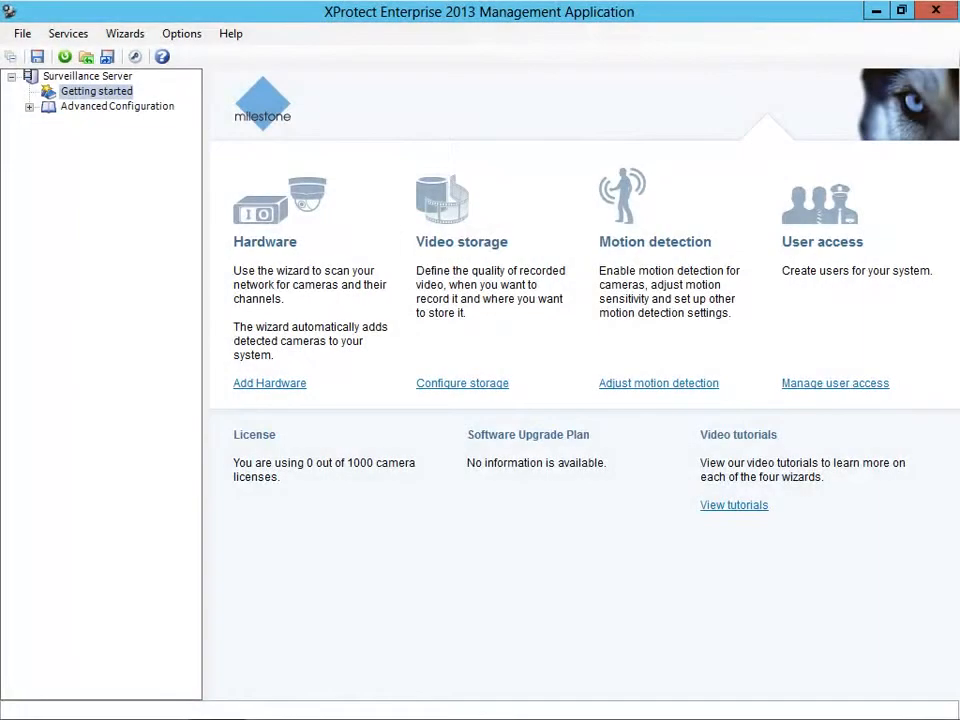